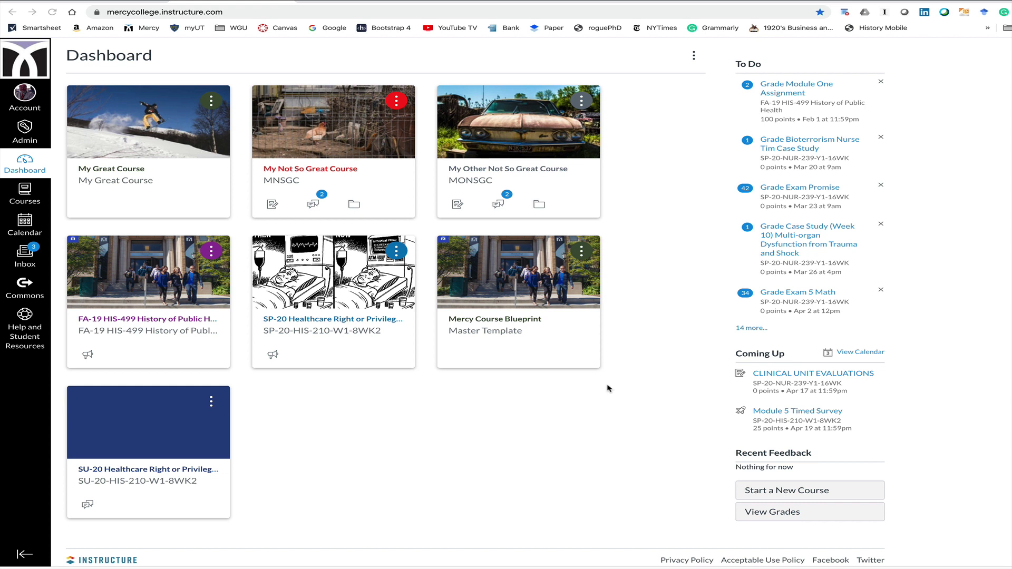
Enable Quiz Log Auditing in My Great Course's Feature Options, then show the People list
{"action": "left_click", "coordinate": [138, 170]}
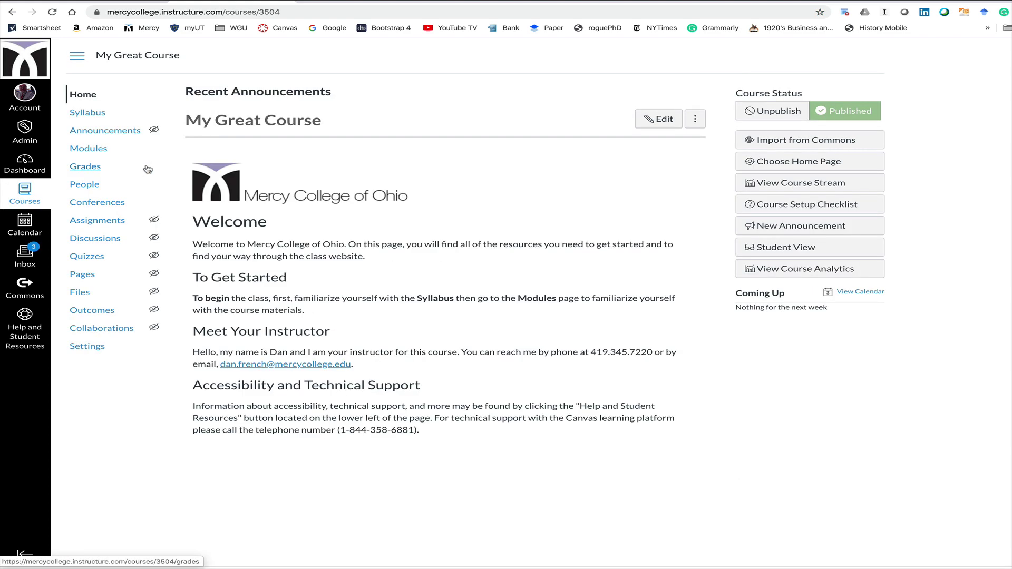
{"action": "left_click", "coordinate": [86, 348]}
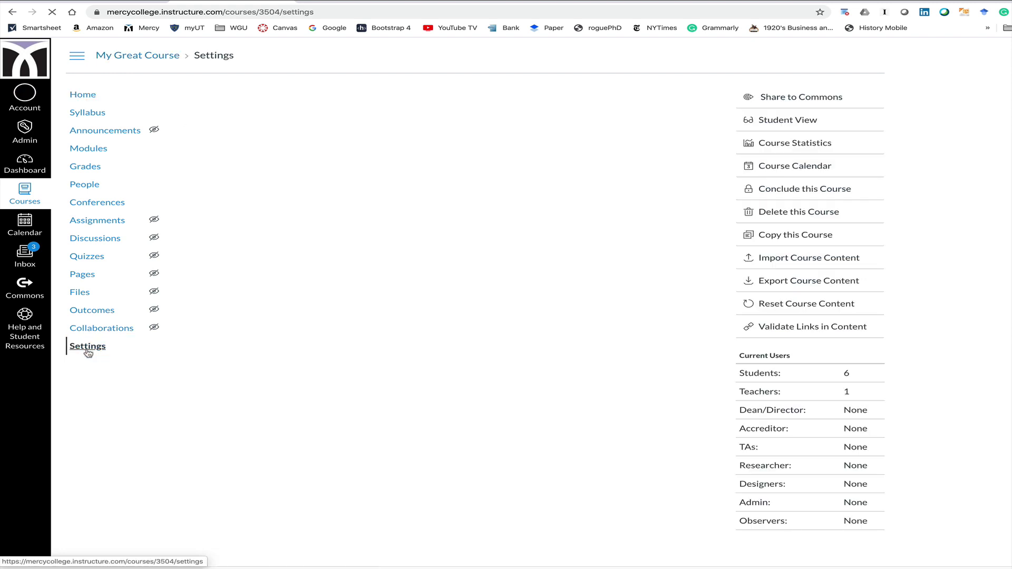
{"action": "left_click", "coordinate": [448, 95]}
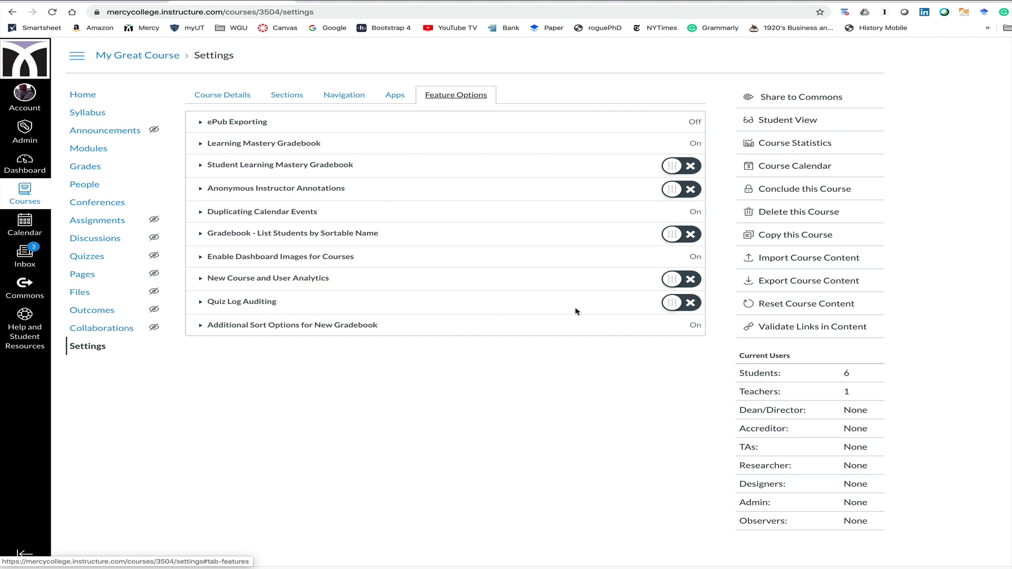
{"action": "left_click", "coordinate": [689, 308]}
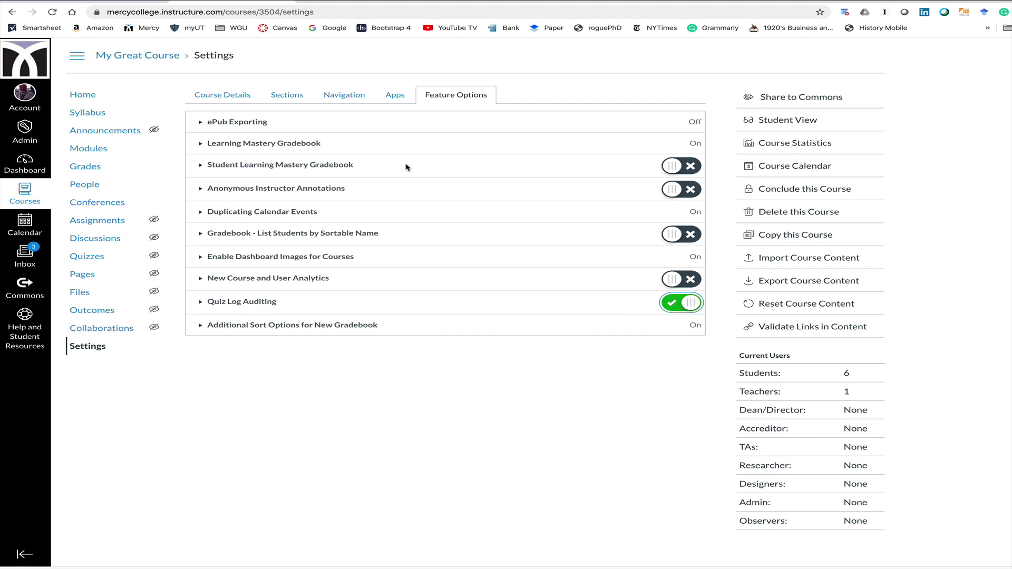
{"action": "left_click", "coordinate": [93, 185]}
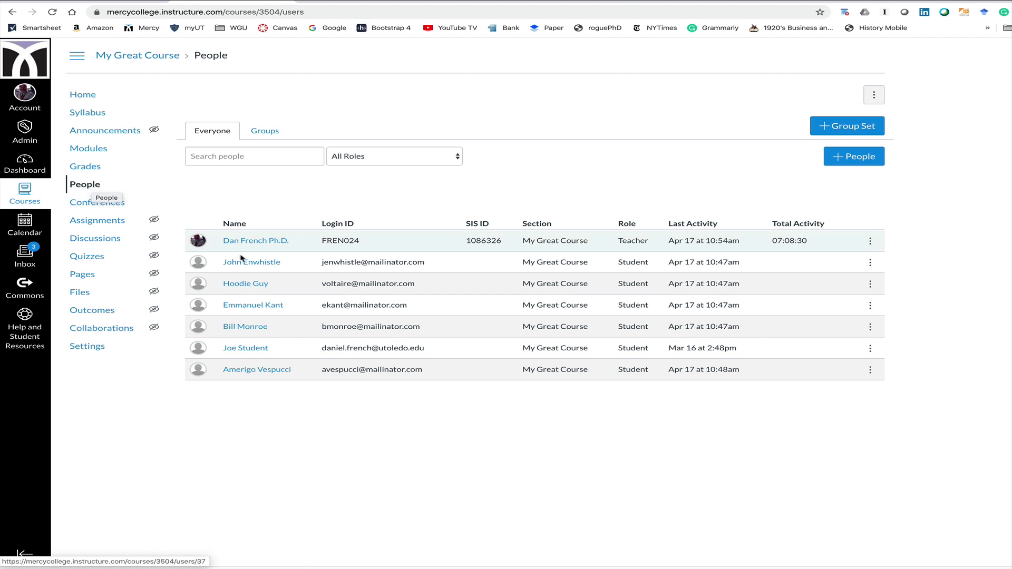
Act as the student in the third row of the People list
{"action": "left_click", "coordinate": [256, 285]}
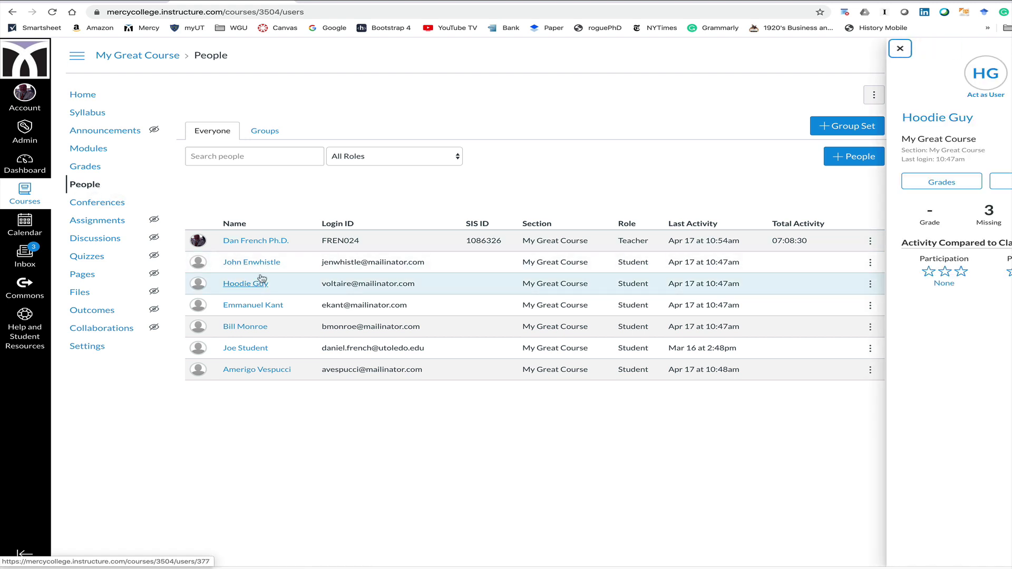
{"action": "left_click", "coordinate": [983, 96]}
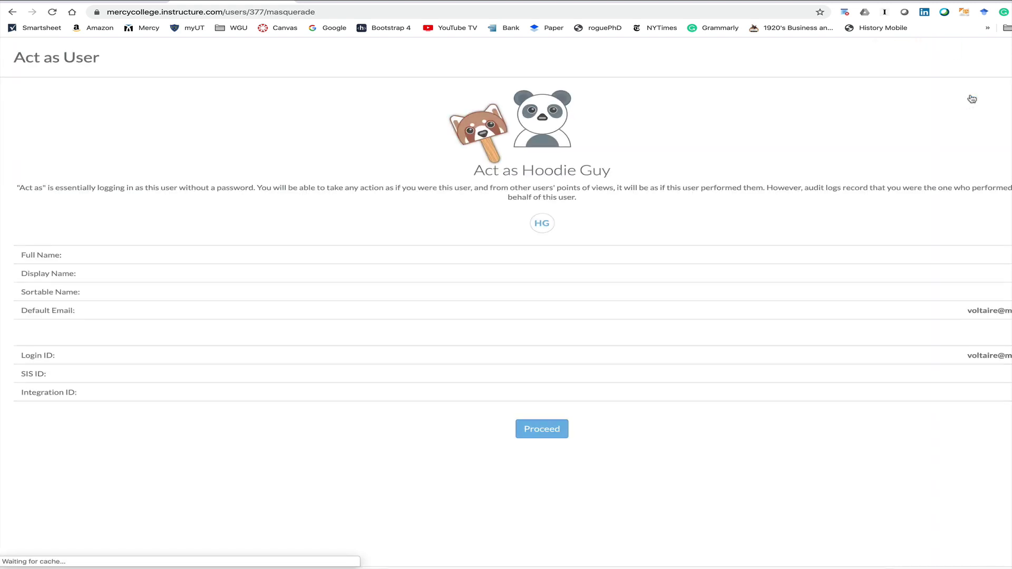
{"action": "left_click", "coordinate": [530, 433]}
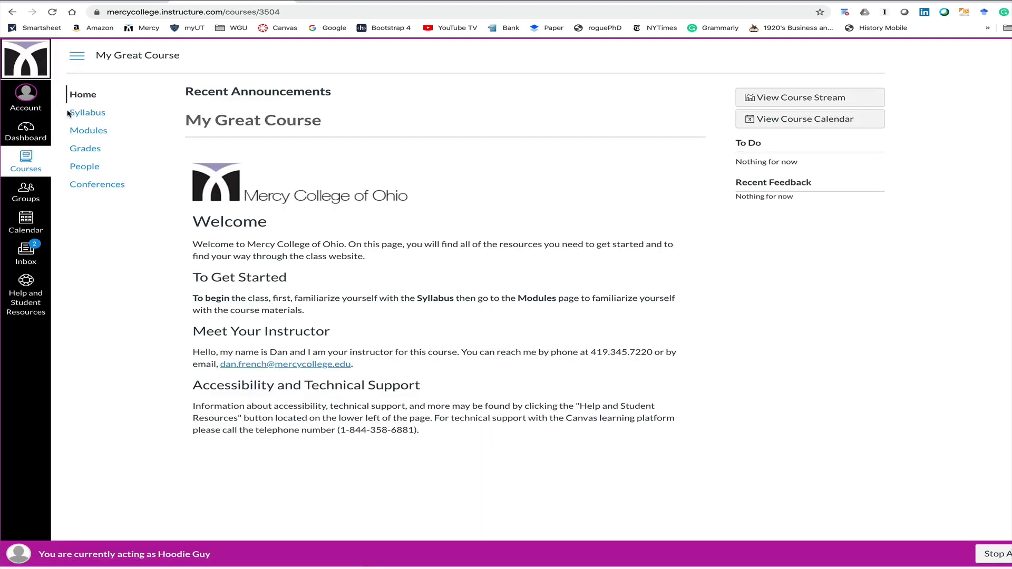
Open Week 2 Quiz from the course Modules
{"action": "left_click", "coordinate": [77, 133]}
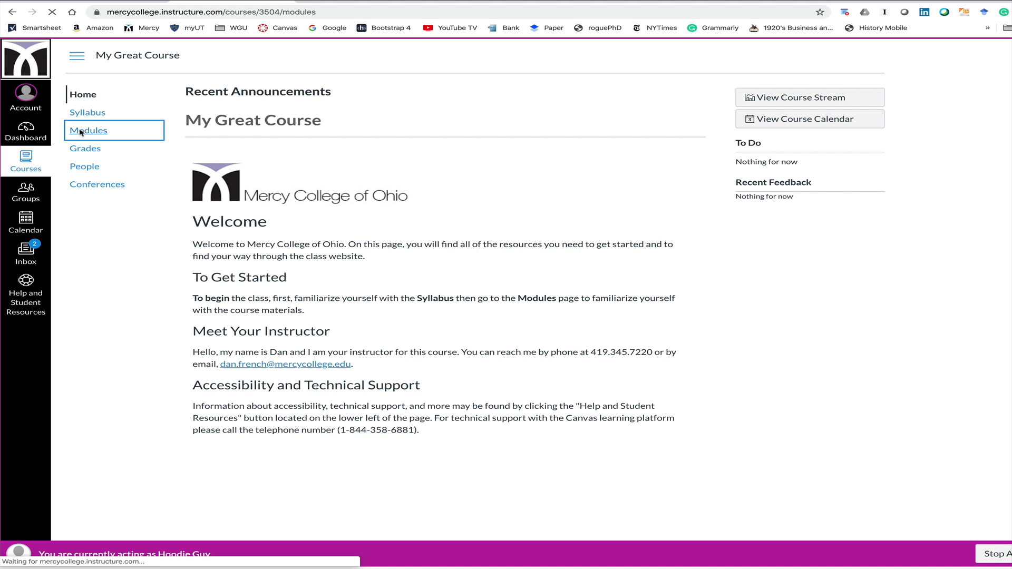
{"action": "scroll", "coordinate": [391, 290], "scroll_direction": "down", "scroll_amount": 5}
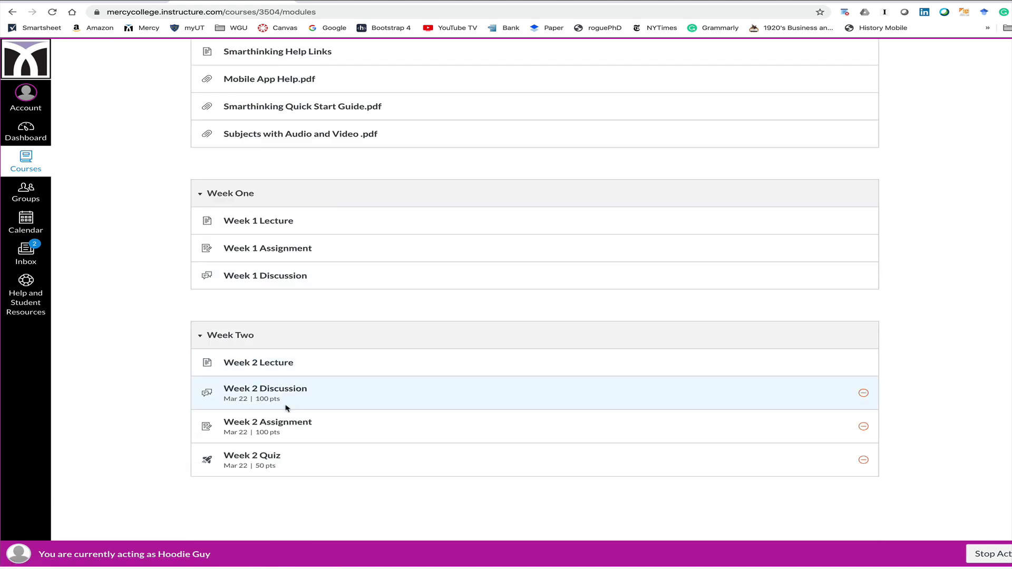
{"action": "left_click", "coordinate": [246, 461]}
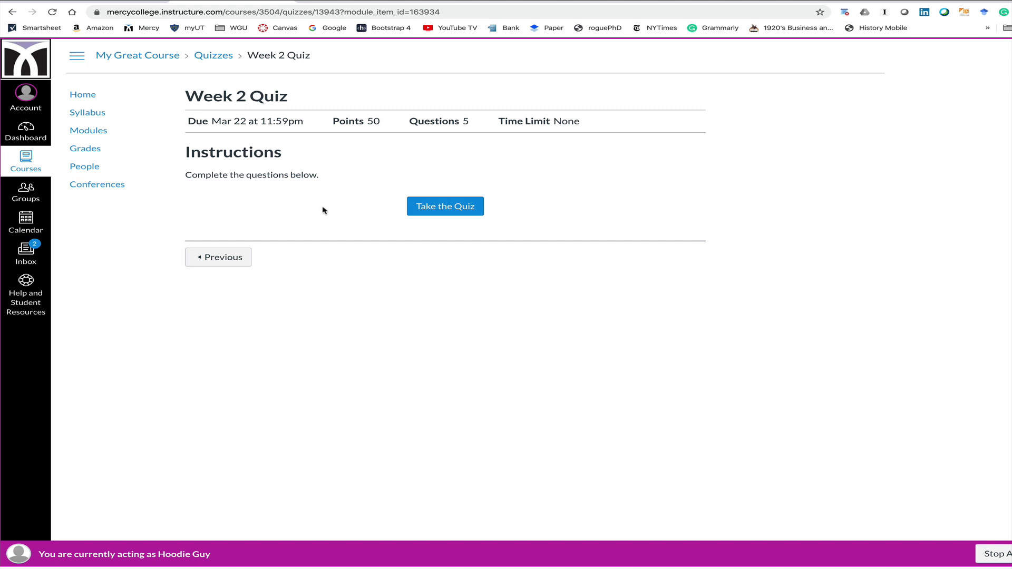
Start the quiz and answer Nikola Tesla's, True, Thomas Edison, Samuel Insull, True
{"action": "left_click", "coordinate": [452, 207]}
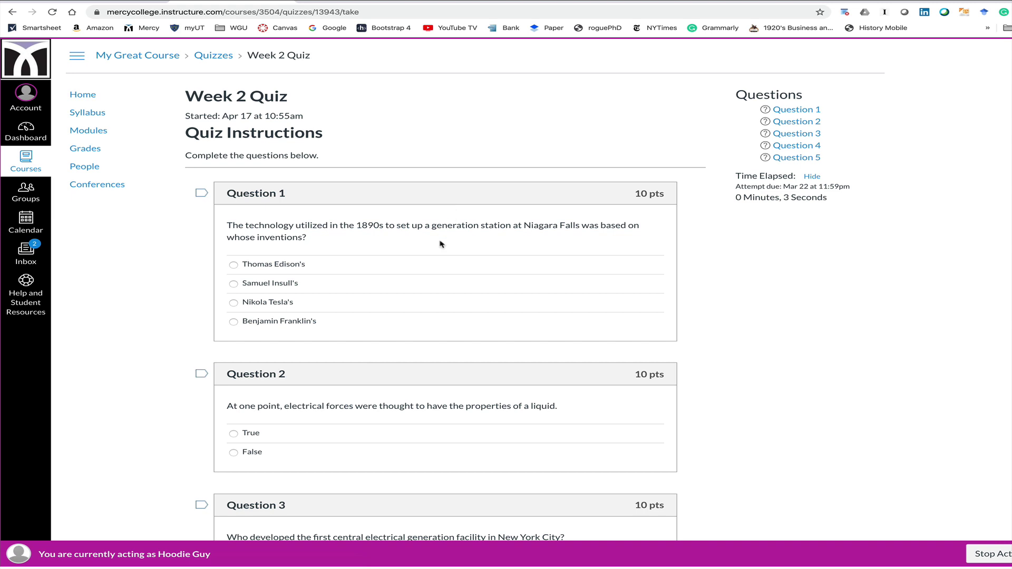
{"action": "scroll", "coordinate": [441, 258], "scroll_direction": "down", "scroll_amount": 1}
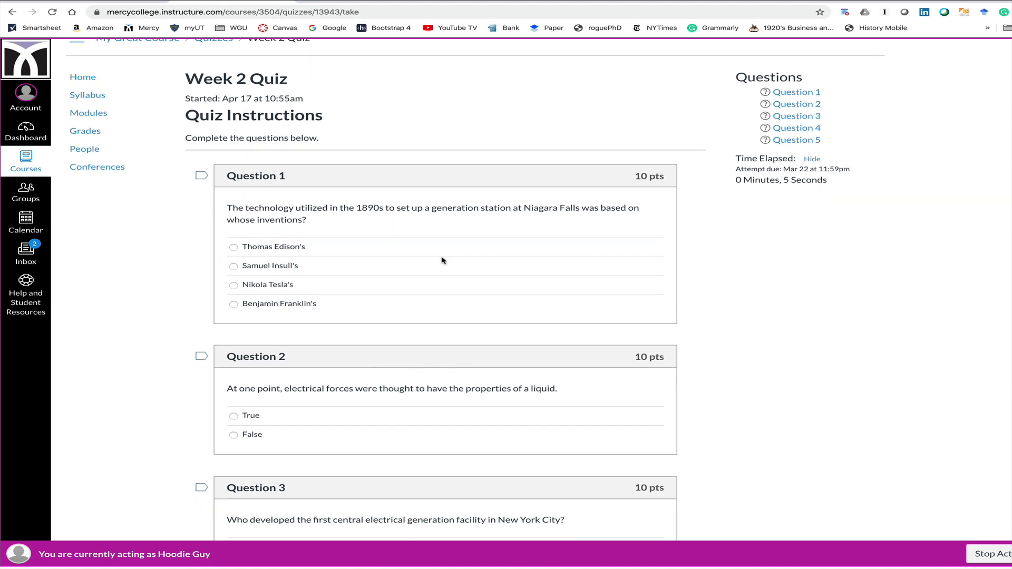
{"action": "scroll", "coordinate": [441, 258], "scroll_direction": "down", "scroll_amount": 3}
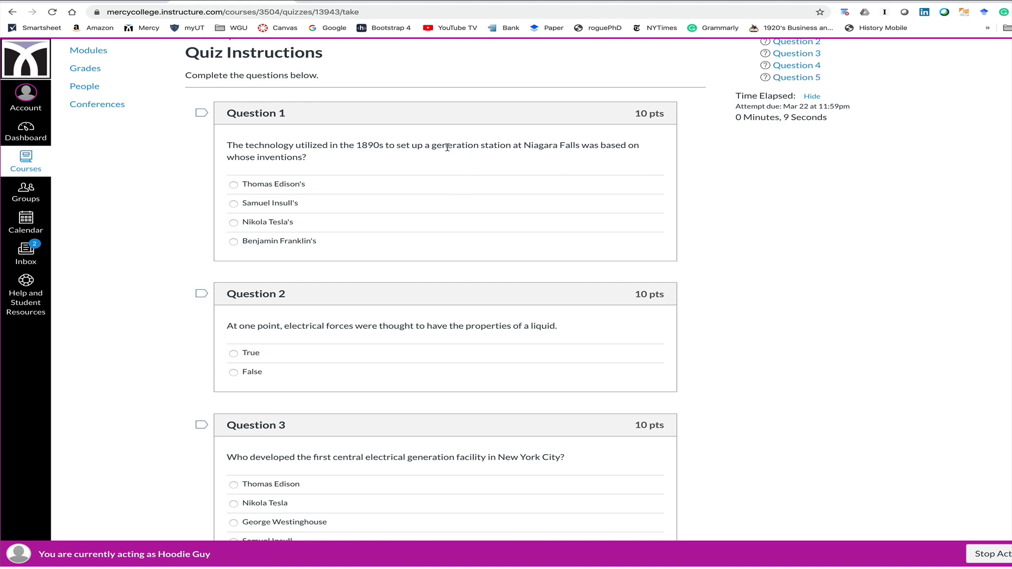
{"action": "left_click", "coordinate": [234, 224]}
{"action": "scroll", "coordinate": [416, 241], "scroll_direction": "down", "scroll_amount": 3}
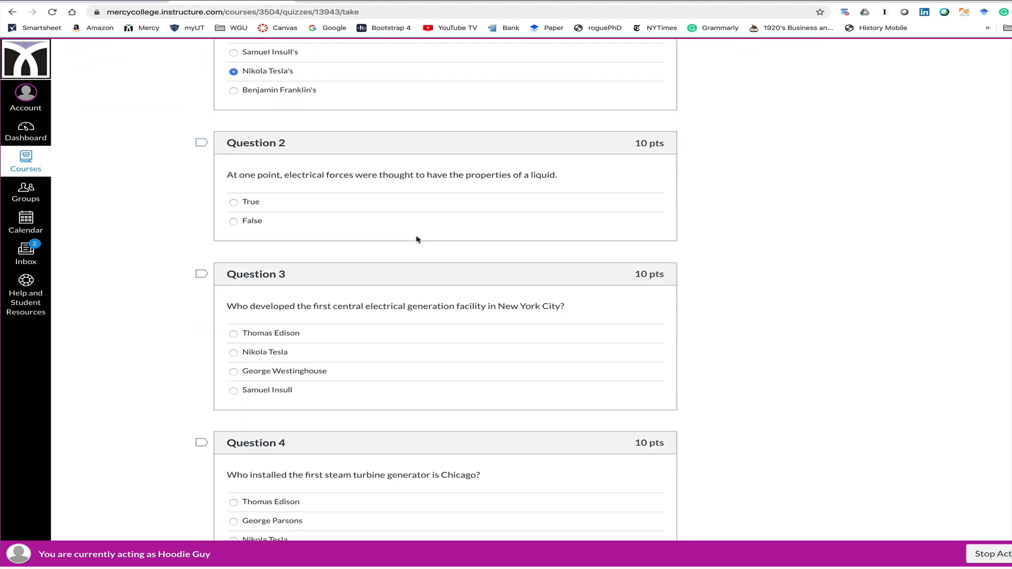
{"action": "scroll", "coordinate": [416, 241], "scroll_direction": "down", "scroll_amount": 1}
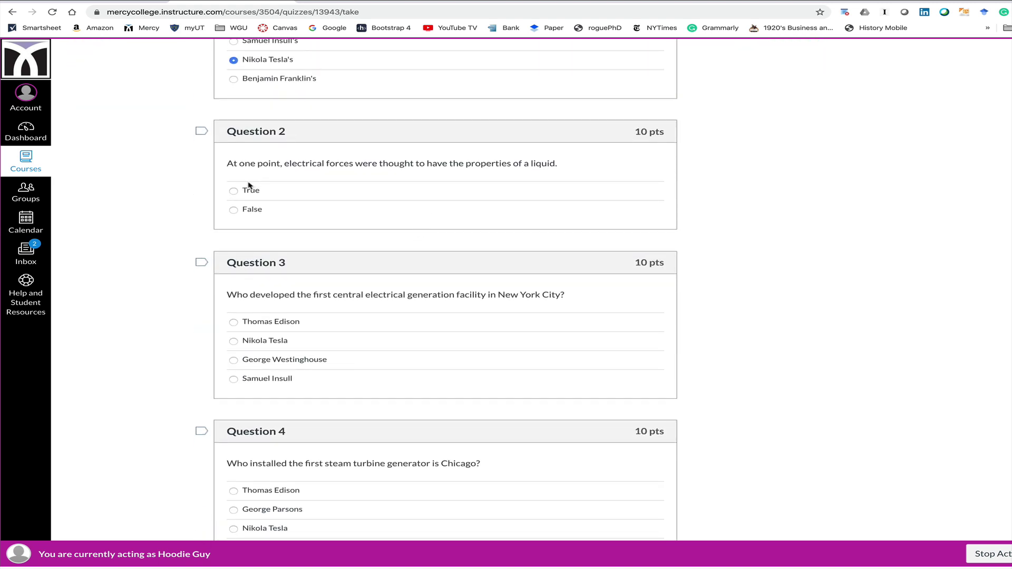
{"action": "left_click", "coordinate": [234, 192]}
{"action": "scroll", "coordinate": [348, 213], "scroll_direction": "down", "scroll_amount": 5}
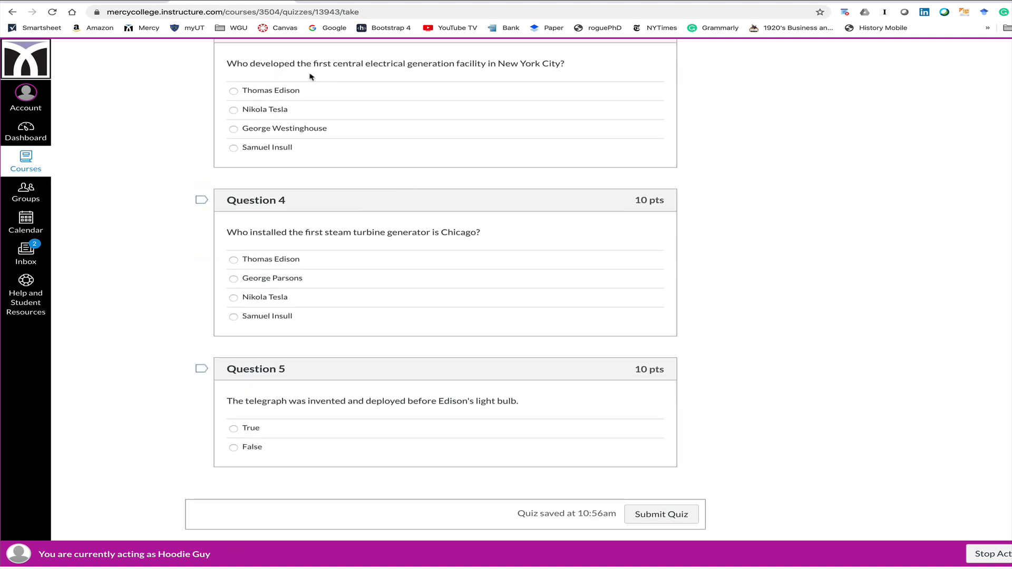
{"action": "left_click", "coordinate": [235, 92]}
{"action": "scroll", "coordinate": [340, 181], "scroll_direction": "down", "scroll_amount": 1}
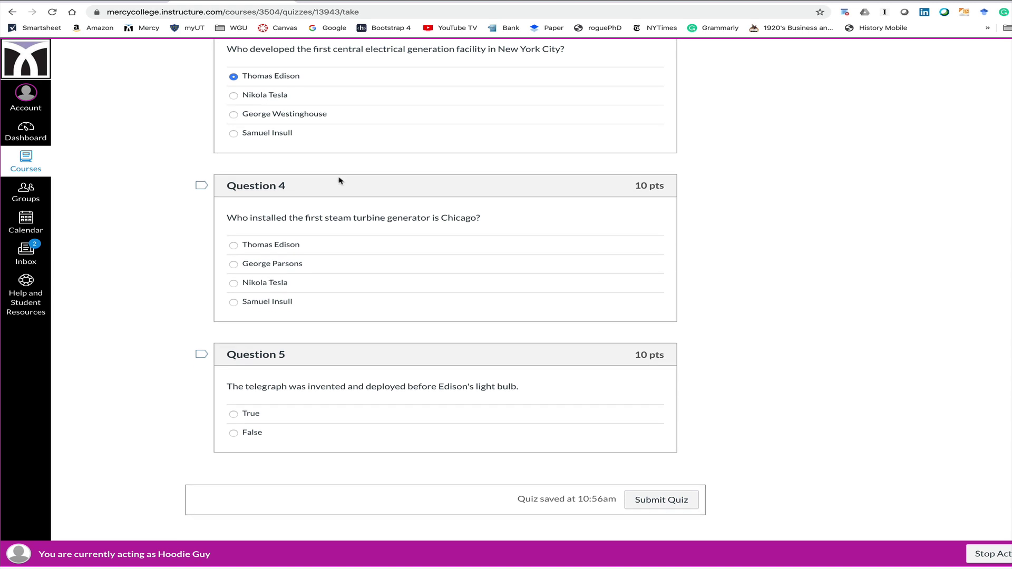
{"action": "left_click", "coordinate": [234, 302]}
{"action": "left_click", "coordinate": [233, 413]}
Submit the quiz and stop acting as the student
{"action": "left_click", "coordinate": [661, 500]}
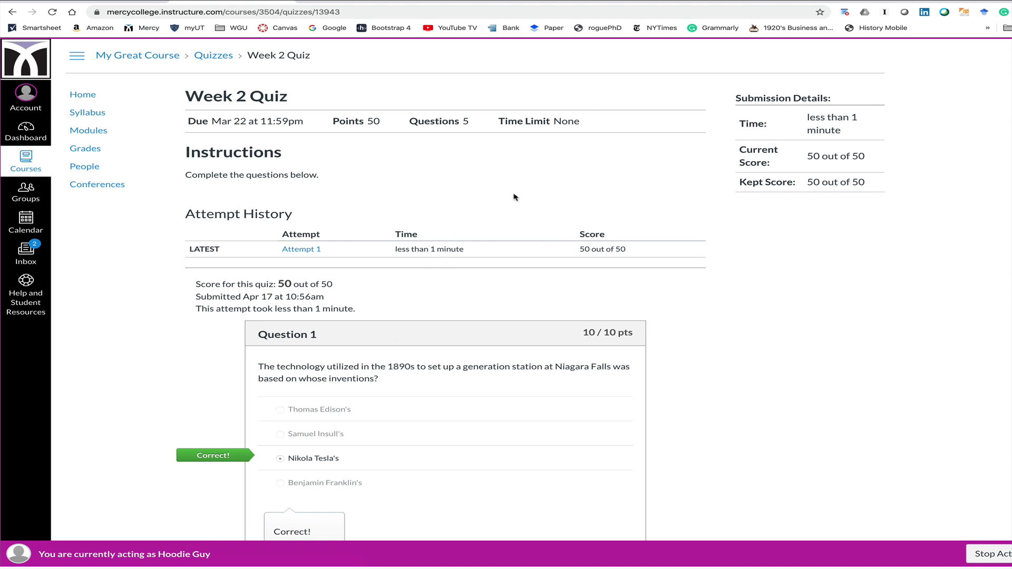
{"action": "scroll", "coordinate": [515, 198], "scroll_direction": "down", "scroll_amount": 3}
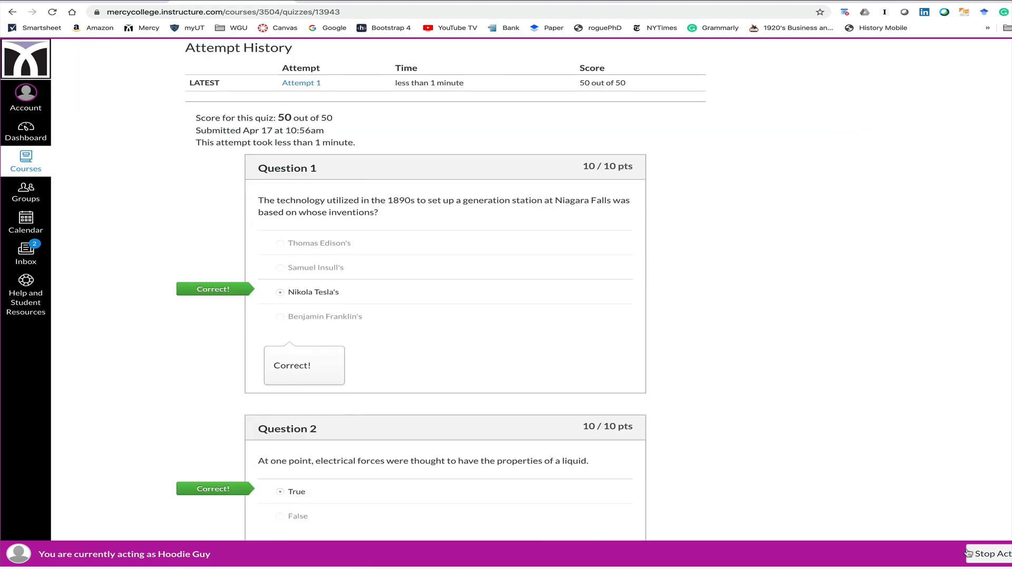
{"action": "left_click", "coordinate": [989, 555]}
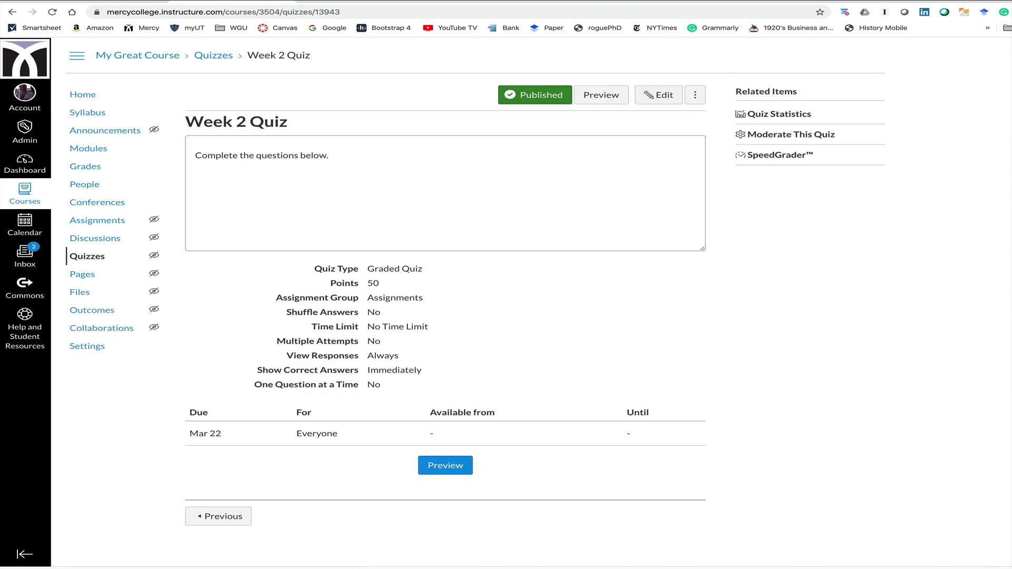
Act as the student in the fourth row of the People list
{"action": "left_click", "coordinate": [78, 185]}
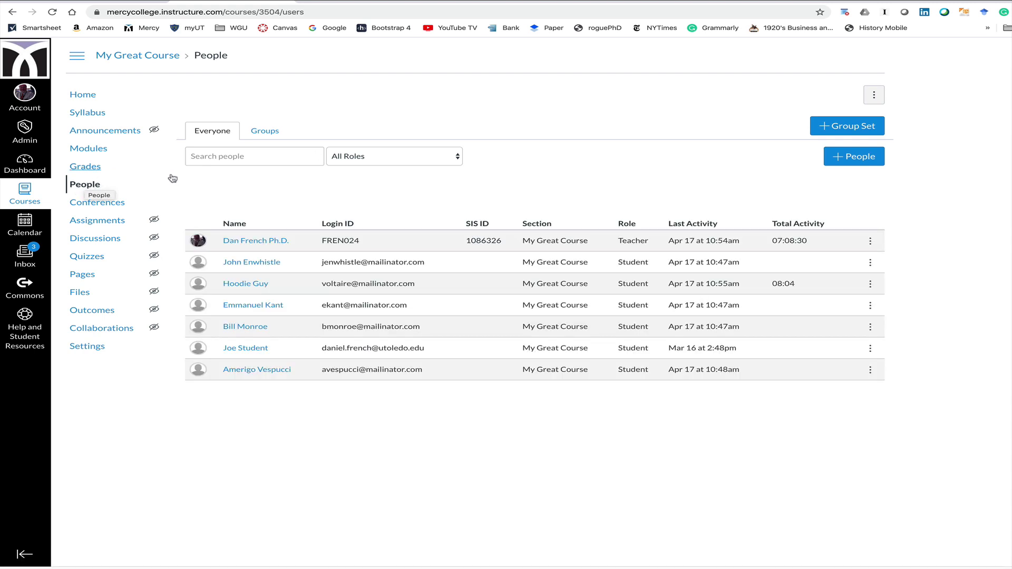
{"action": "left_click", "coordinate": [274, 307]}
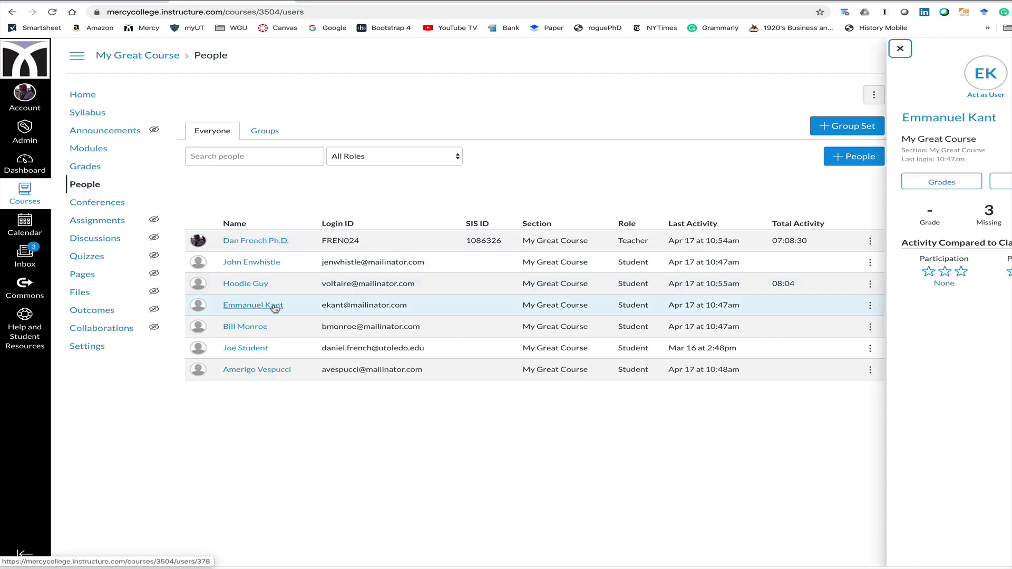
{"action": "left_click", "coordinate": [968, 98]}
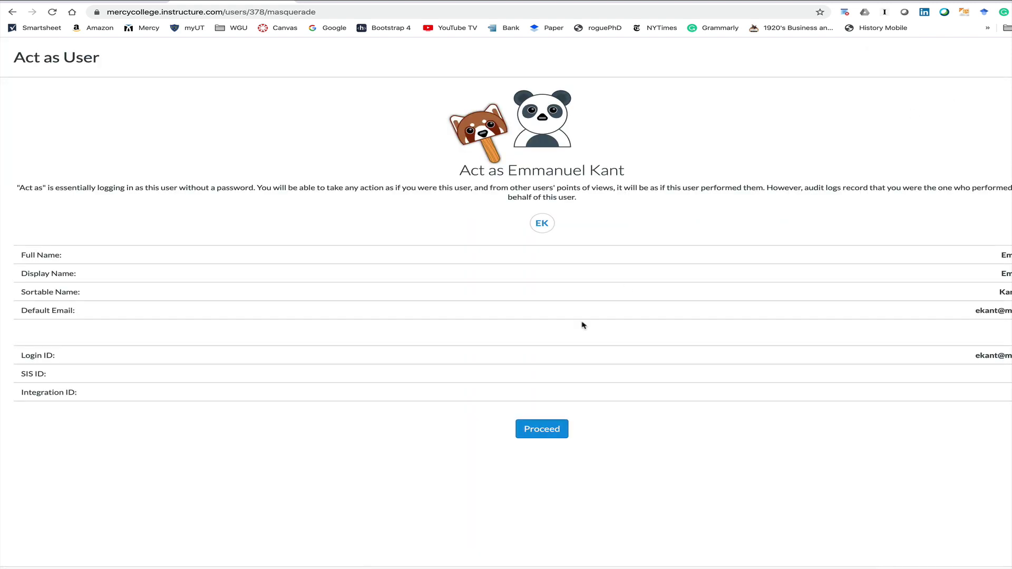
{"action": "left_click", "coordinate": [533, 429]}
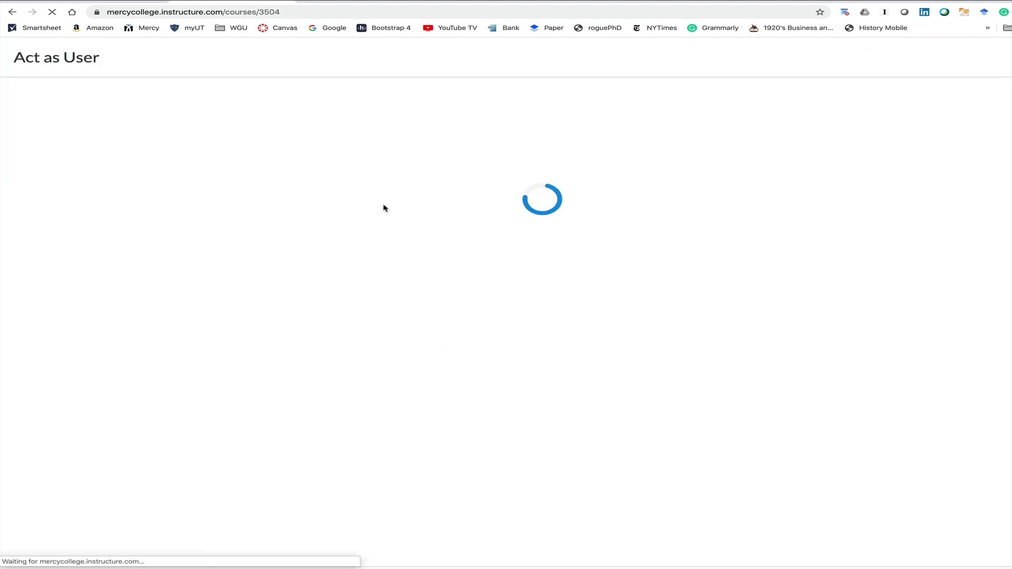
Open Week 2 Quiz from that student's Modules
{"action": "left_click", "coordinate": [98, 136]}
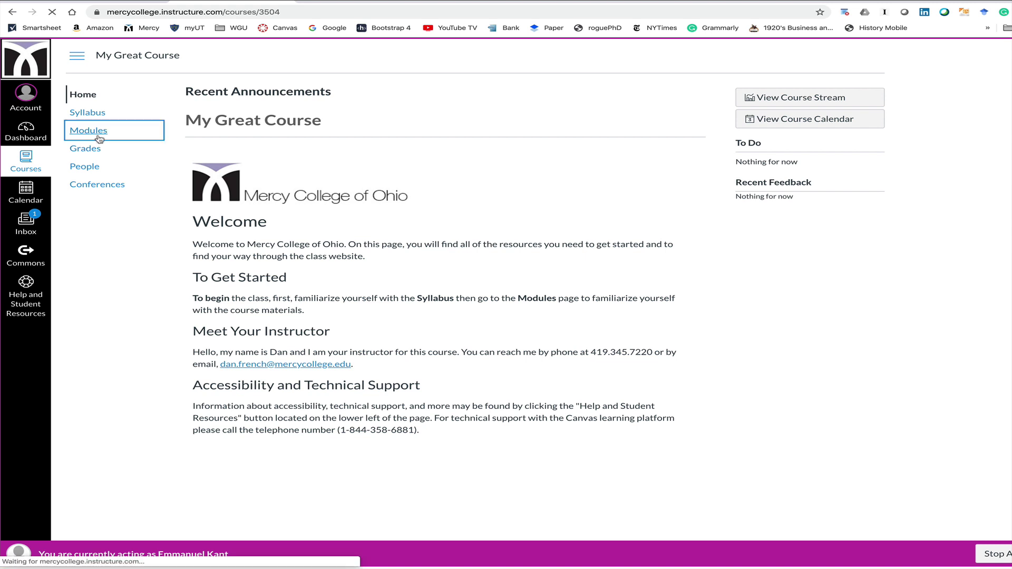
{"action": "scroll", "coordinate": [163, 322], "scroll_direction": "down", "scroll_amount": 5}
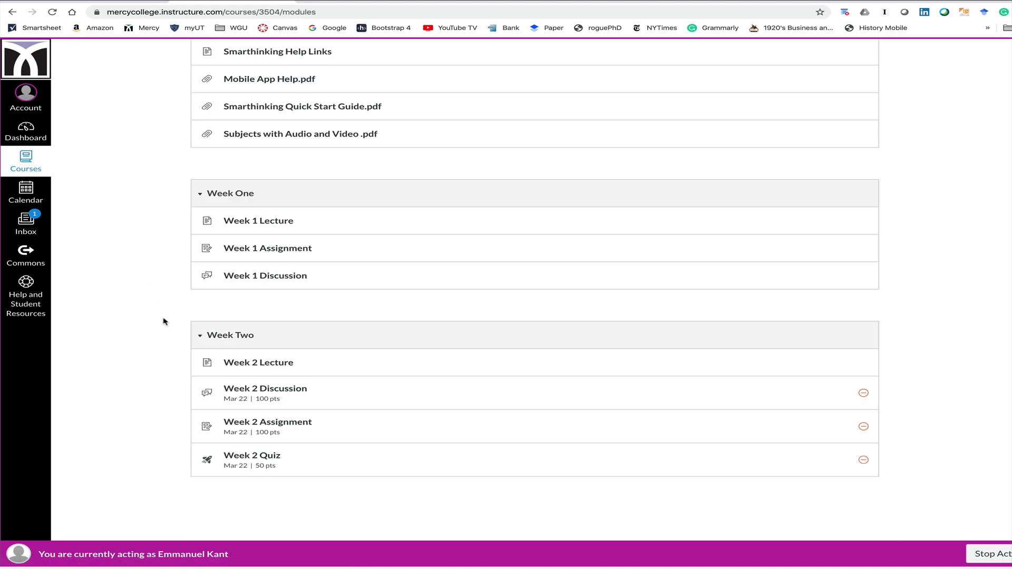
{"action": "left_click", "coordinate": [253, 459]}
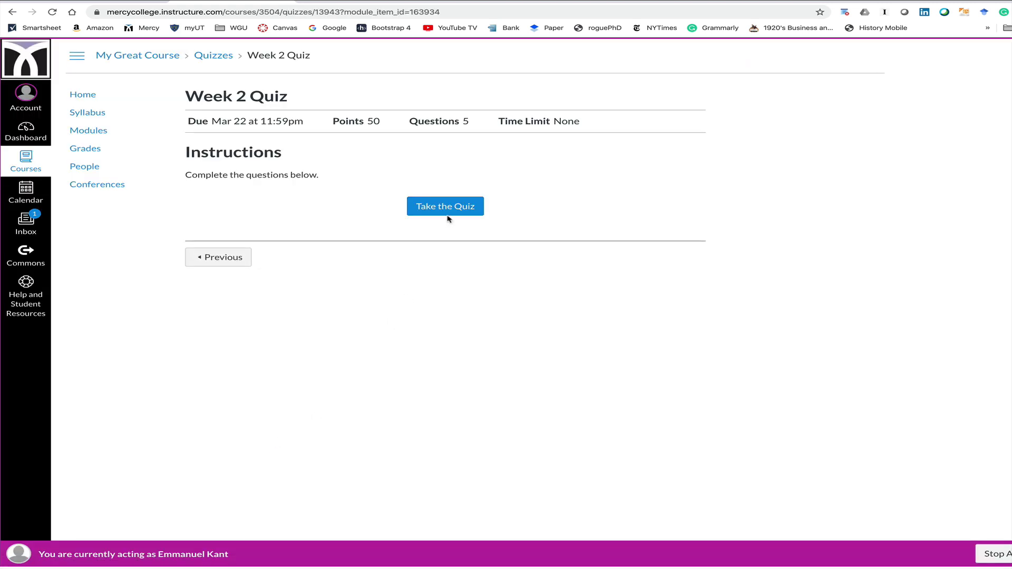
Start the quiz, answer Question 1 True, then try leaving for the NYTimes bookmark
{"action": "left_click", "coordinate": [447, 210]}
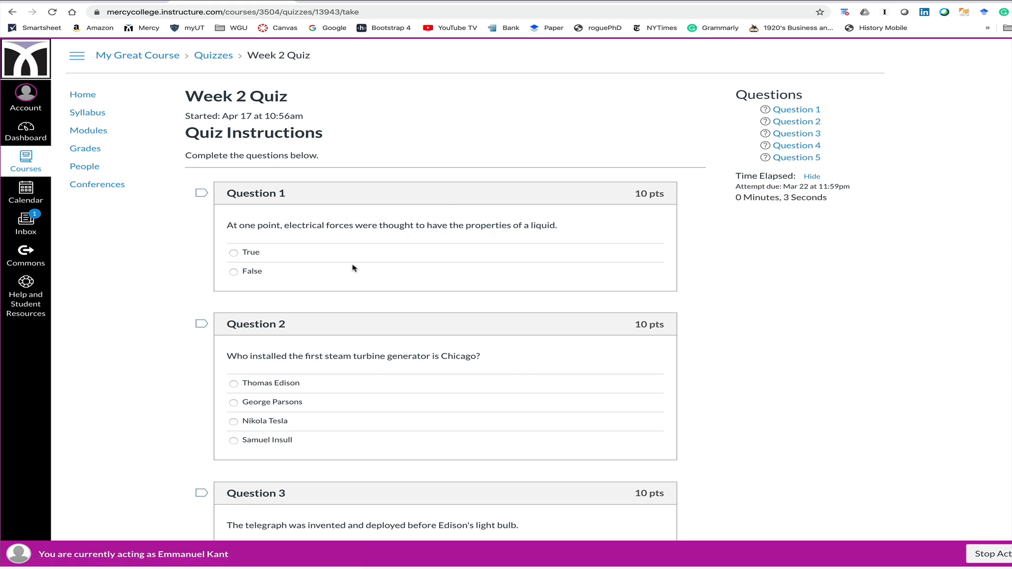
{"action": "left_click", "coordinate": [234, 253]}
{"action": "left_click", "coordinate": [803, 109]}
{"action": "left_click", "coordinate": [665, 29]}
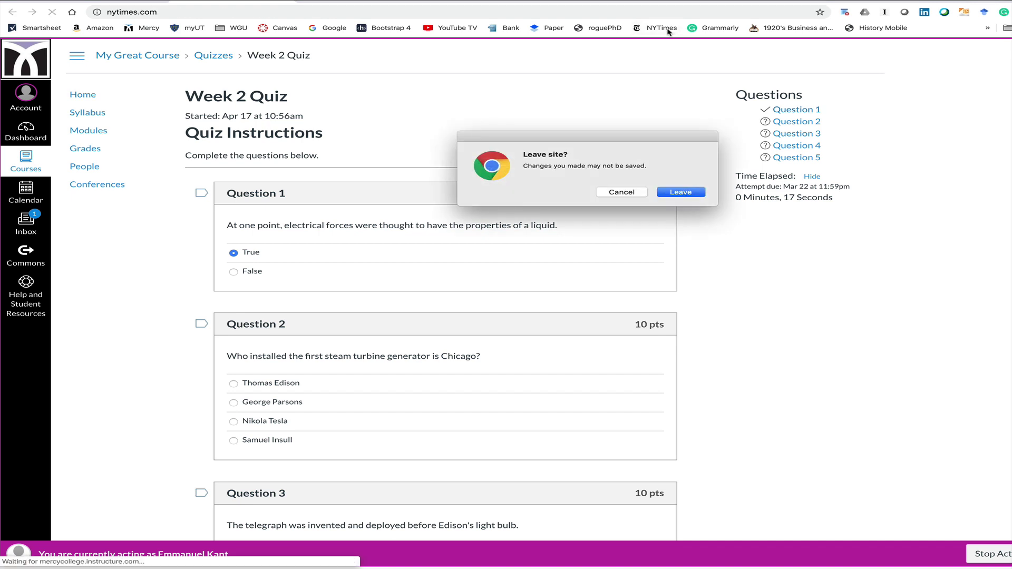
Leave the quiz for nytimes.com, then go back to the quiz
{"action": "left_click", "coordinate": [683, 192]}
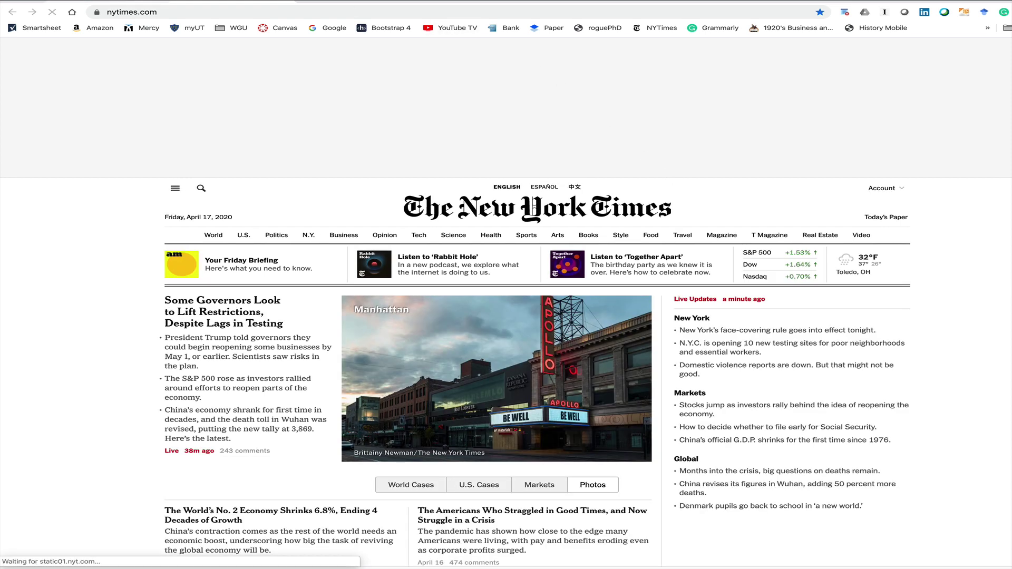
{"action": "left_click", "coordinate": [12, 12]}
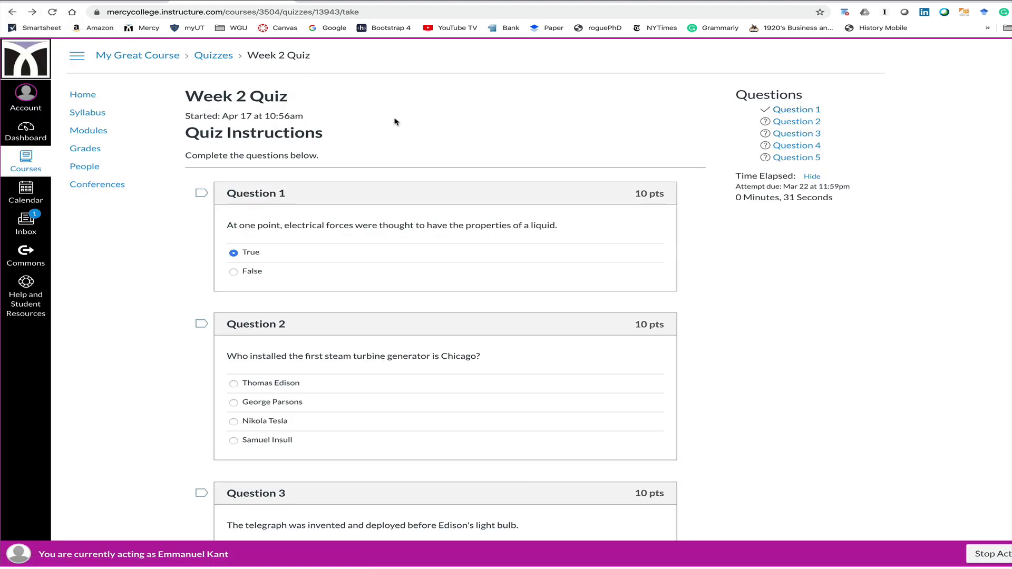
Answer Question 2 with Samuel Insull, then try leaving for the Google bookmark
{"action": "scroll", "coordinate": [413, 358], "scroll_direction": "down", "scroll_amount": 3}
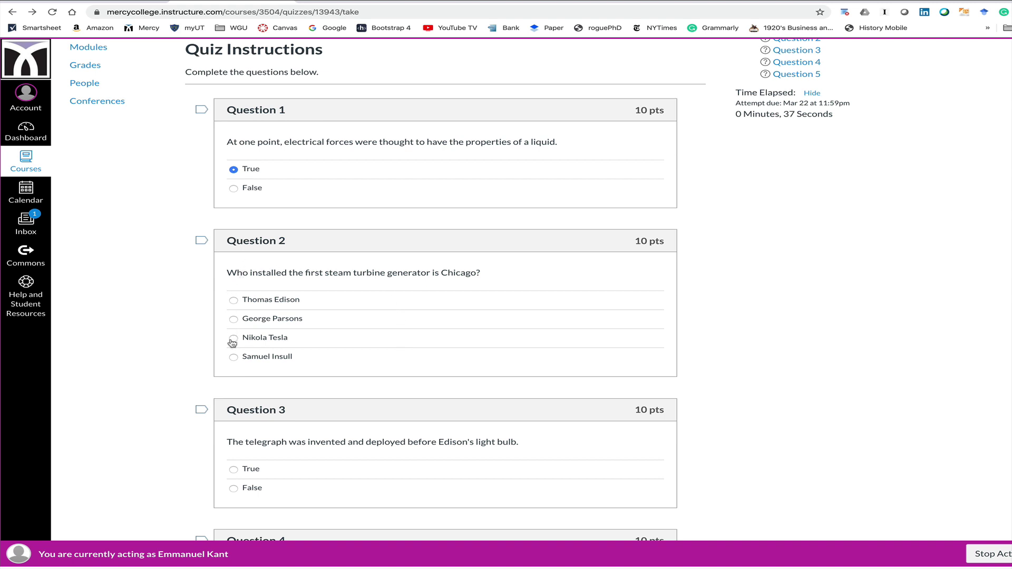
{"action": "left_click", "coordinate": [232, 357]}
{"action": "scroll", "coordinate": [402, 345], "scroll_direction": "down", "scroll_amount": 8}
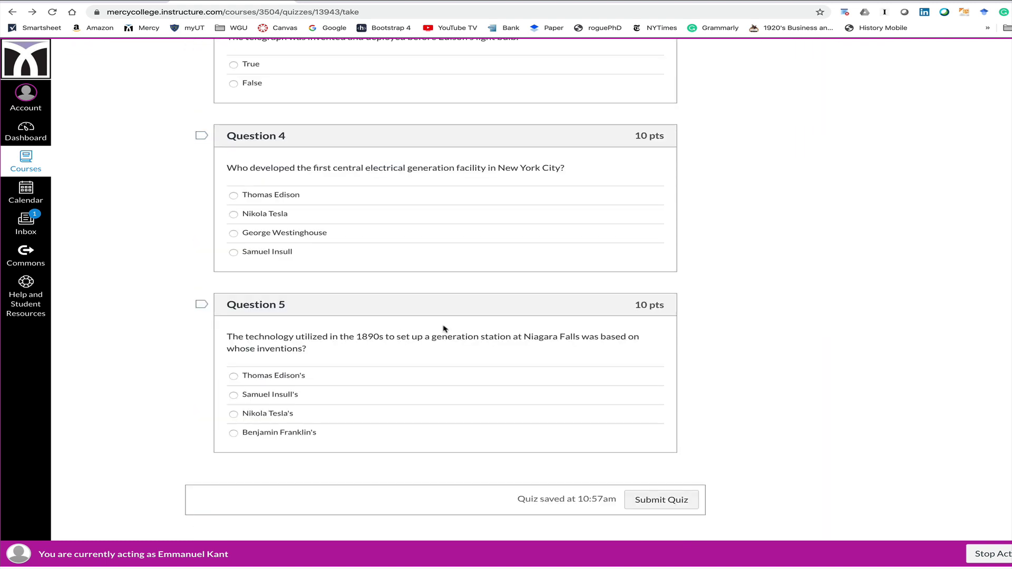
{"action": "scroll", "coordinate": [494, 187], "scroll_direction": "up", "scroll_amount": 1}
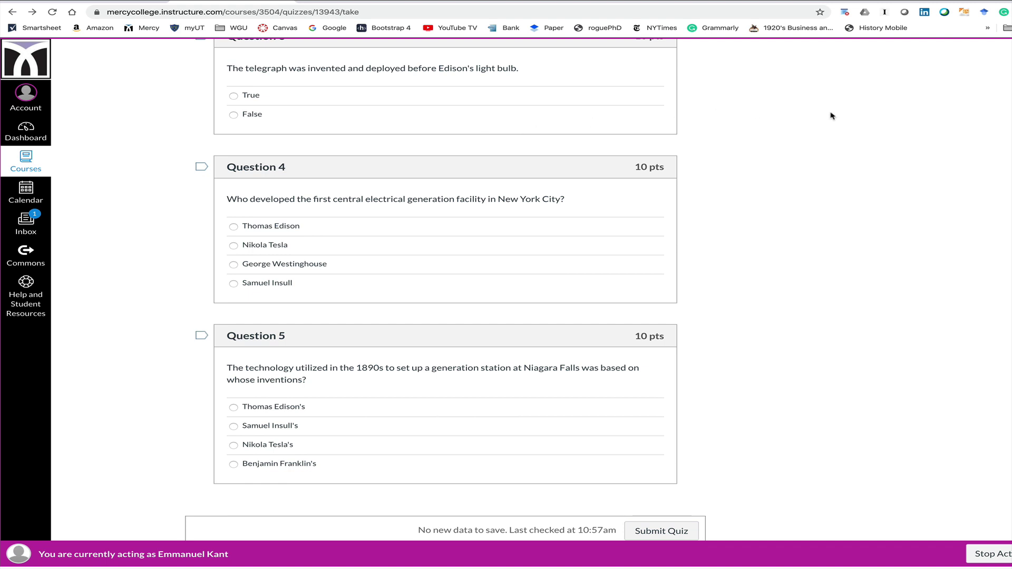
{"action": "left_click", "coordinate": [336, 30]}
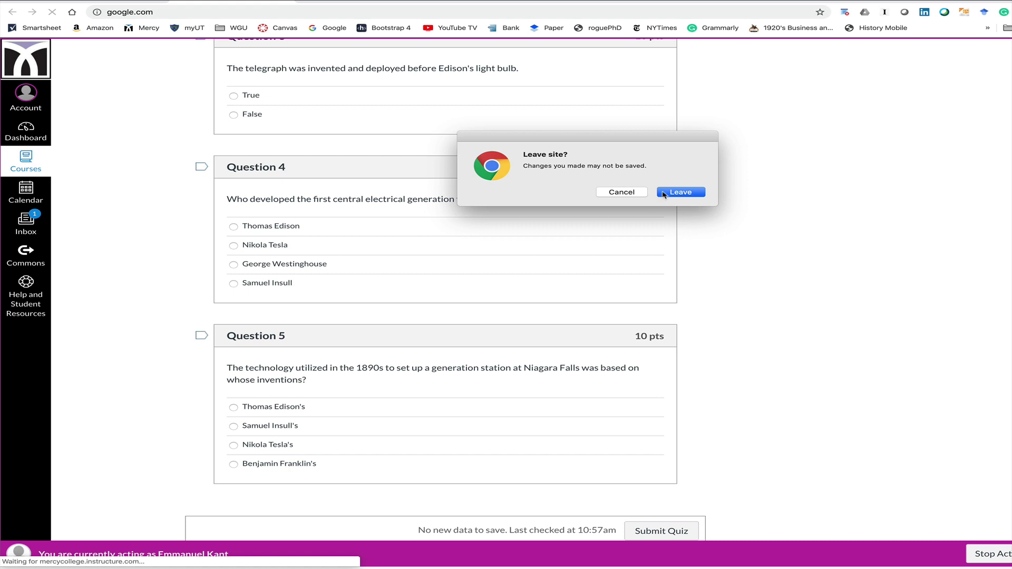
Leave for Google, search 'What is the answer', and return to the quiz
{"action": "left_click", "coordinate": [664, 193]}
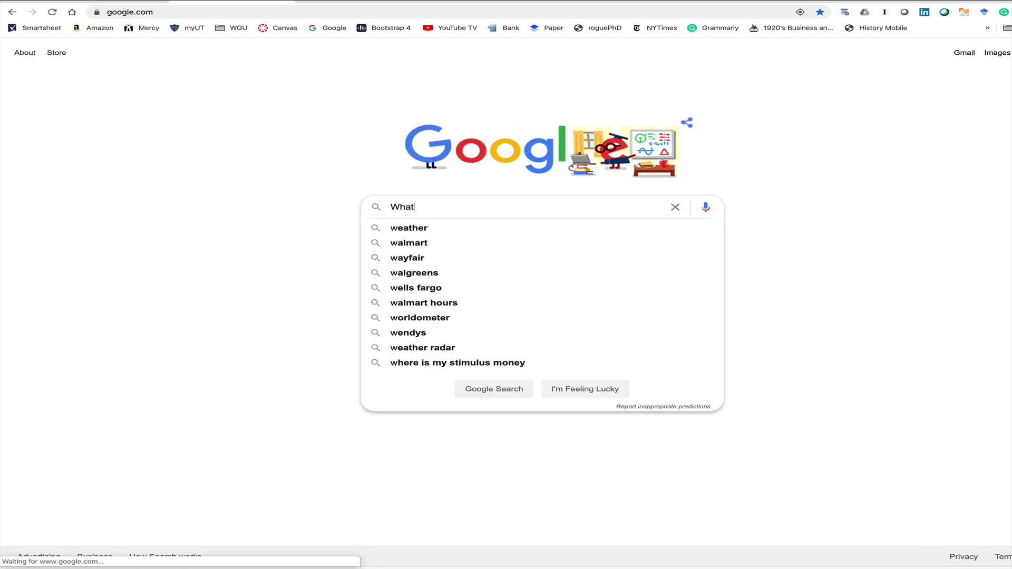
{"action": "type", "text": "t is the answer"}
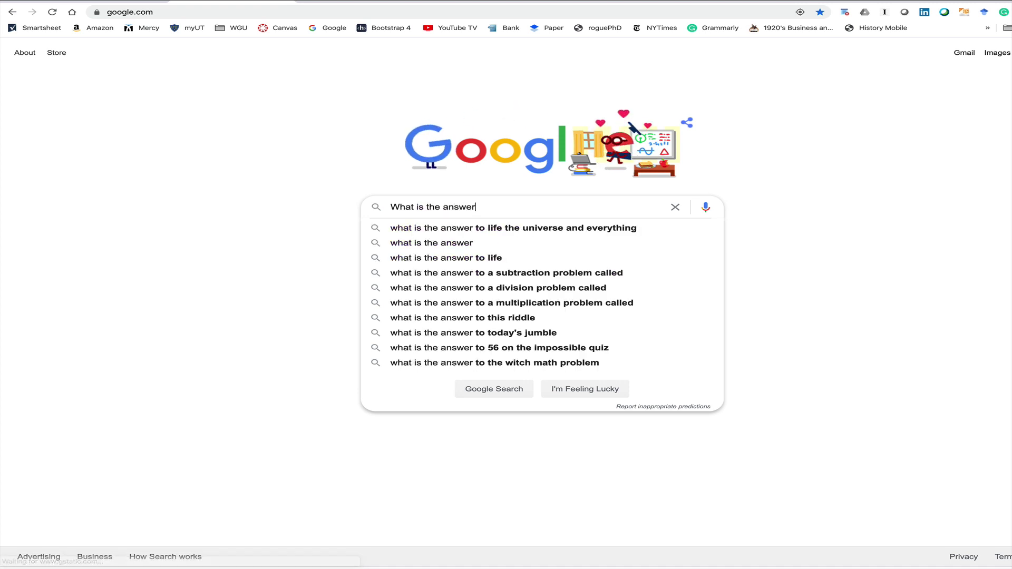
{"action": "left_click", "coordinate": [520, 388]}
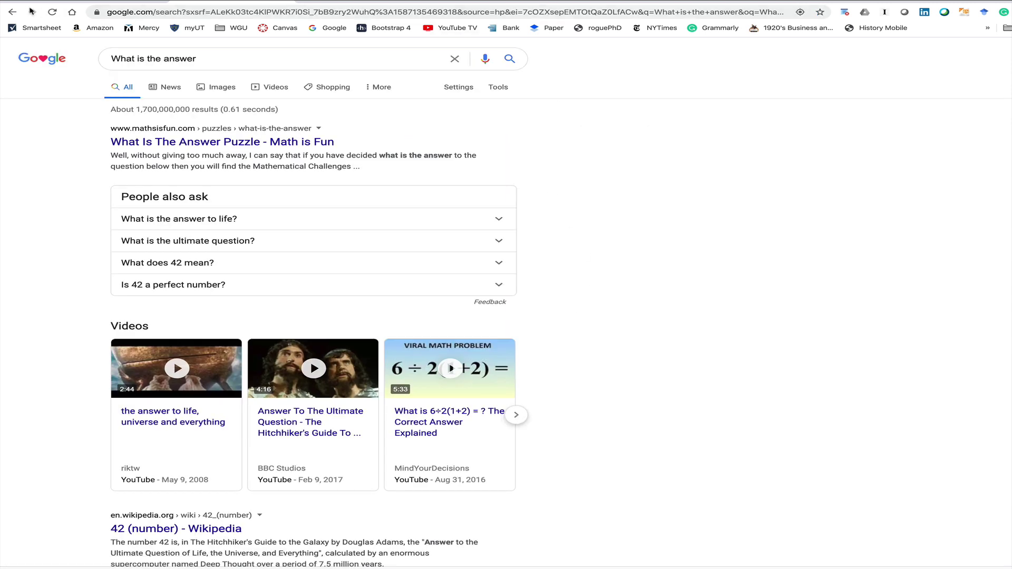
{"action": "left_click", "coordinate": [12, 12]}
{"action": "left_click", "coordinate": [12, 11]}
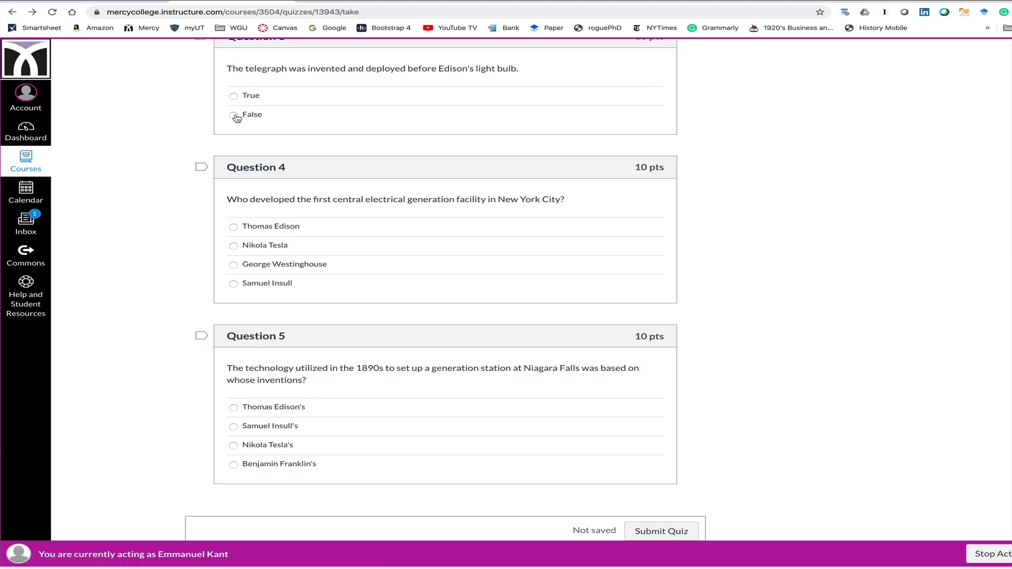
Answer Question 3 True, then leave the quiz for the Google homepage
{"action": "left_click", "coordinate": [233, 97]}
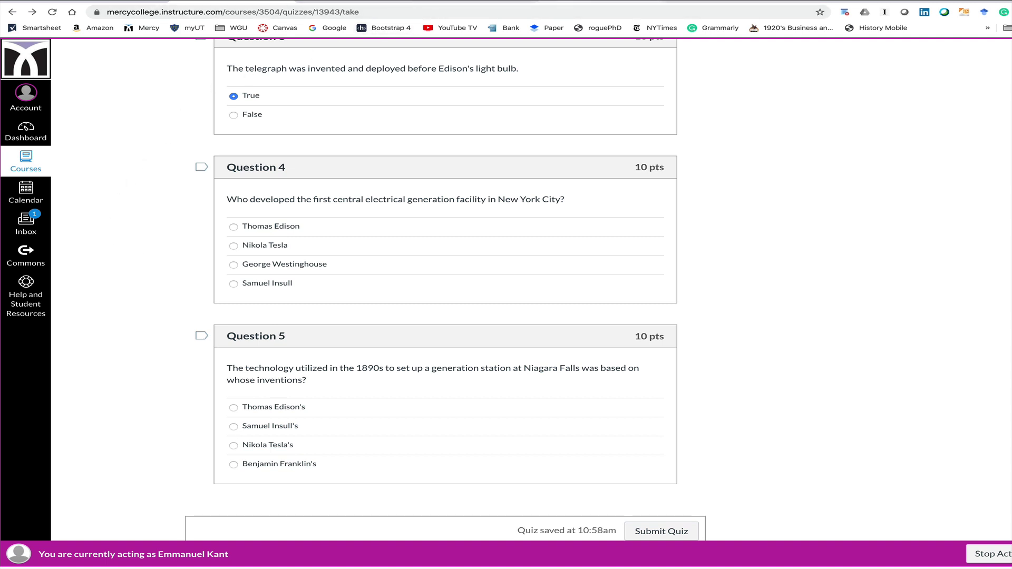
{"action": "left_click", "coordinate": [603, 1]}
{"action": "left_click", "coordinate": [328, 28]}
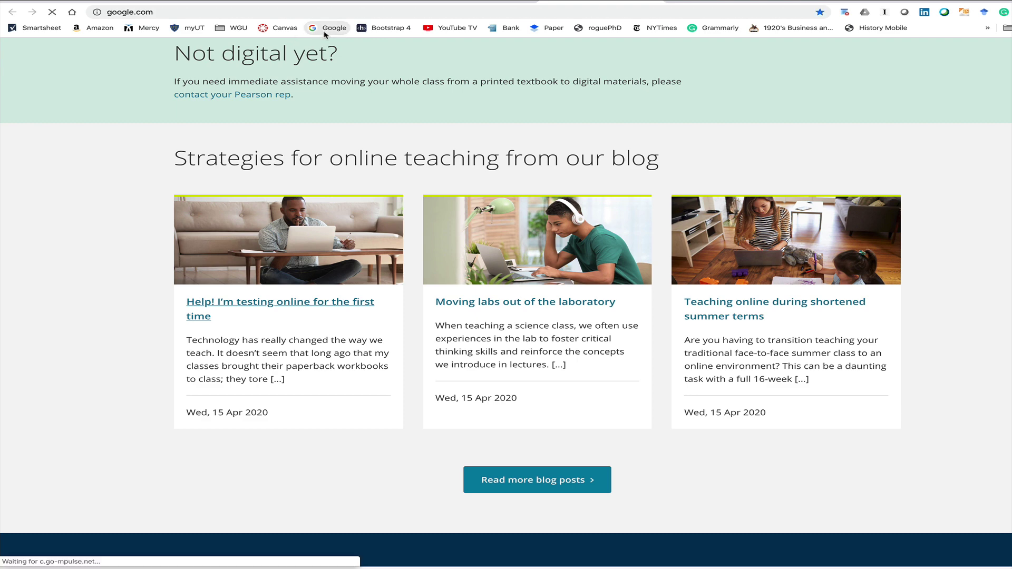
Search Google for 'check out this answer'
{"action": "type", "text": "c"}
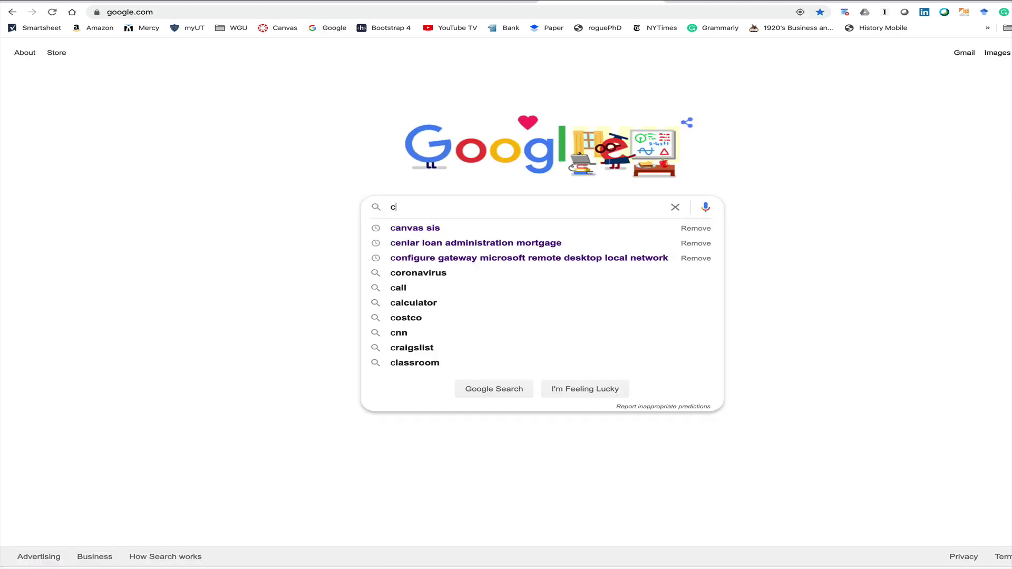
{"action": "type", "text": "heck out thi"}
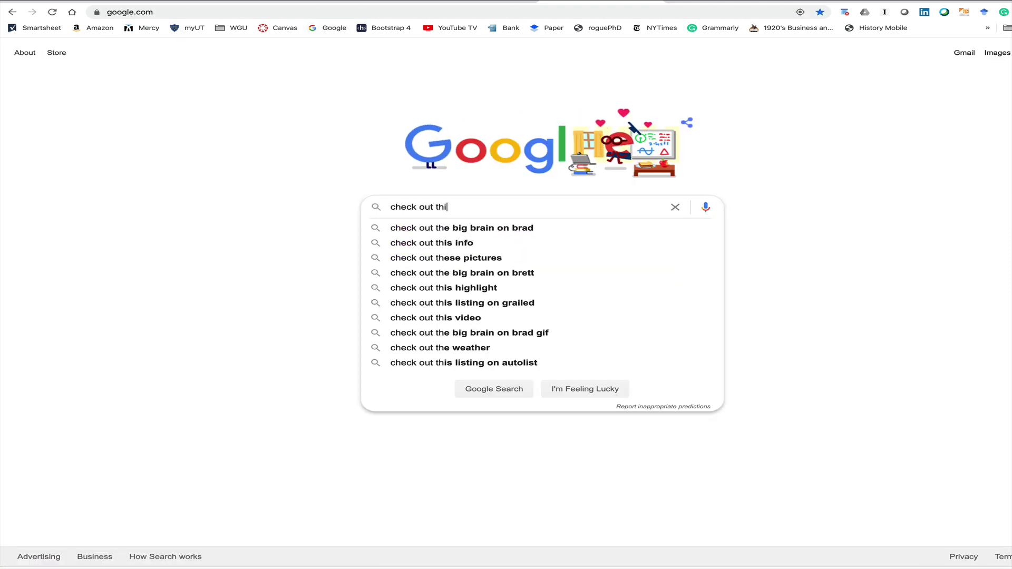
{"action": "type", "text": "s answer"}
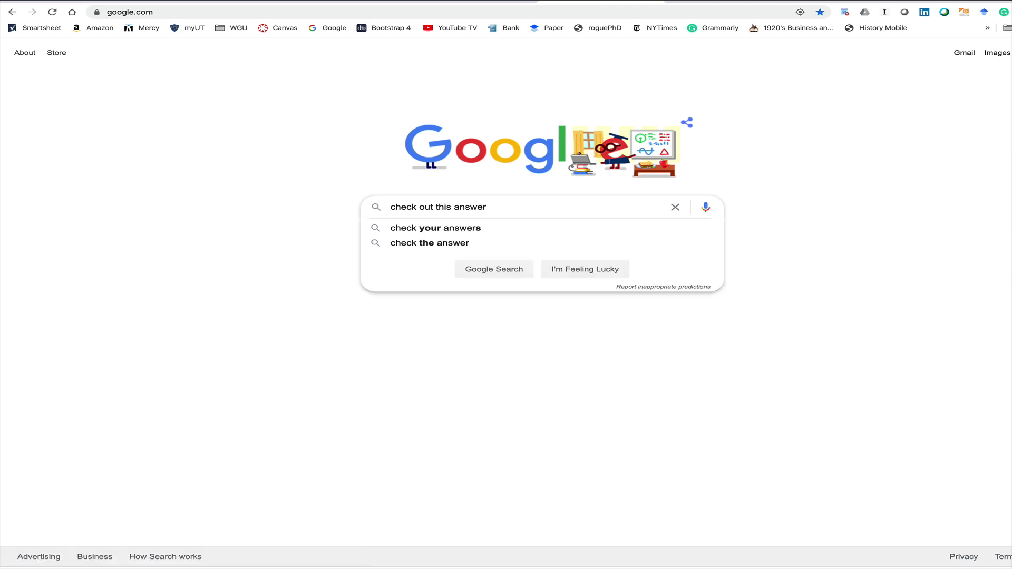
{"action": "left_click", "coordinate": [471, 273]}
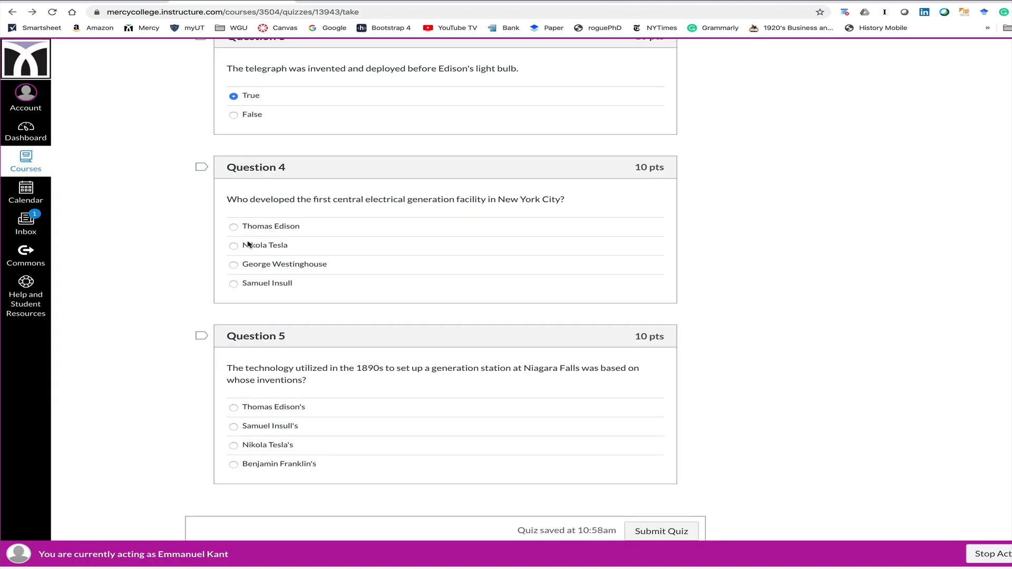
Answer Question 4 with Nikola Tesla and Question 5 with Thomas Edison's, then submit the quiz
{"action": "left_click", "coordinate": [234, 246]}
{"action": "left_click", "coordinate": [233, 408]}
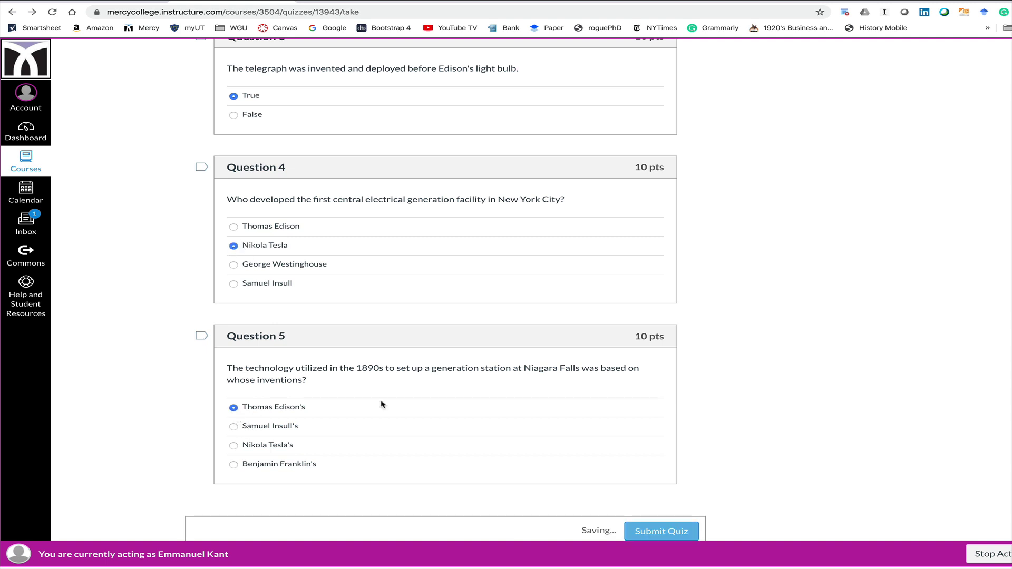
{"action": "scroll", "coordinate": [806, 360], "scroll_direction": "down", "scroll_amount": 1}
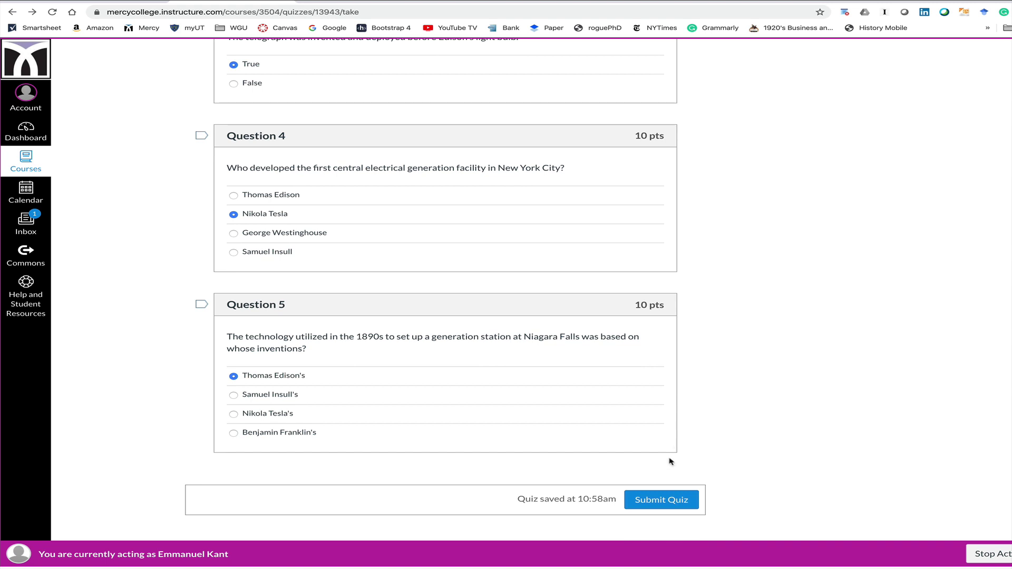
{"action": "left_click", "coordinate": [659, 503]}
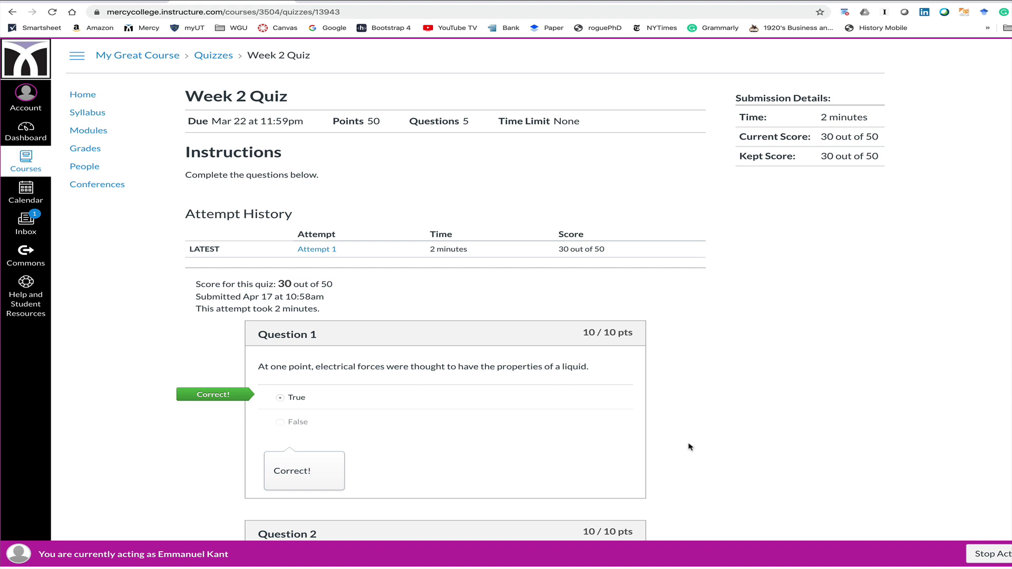
Return to instructor view and open the first student's Week 2 Quiz results (50/50)
{"action": "left_click", "coordinate": [990, 560]}
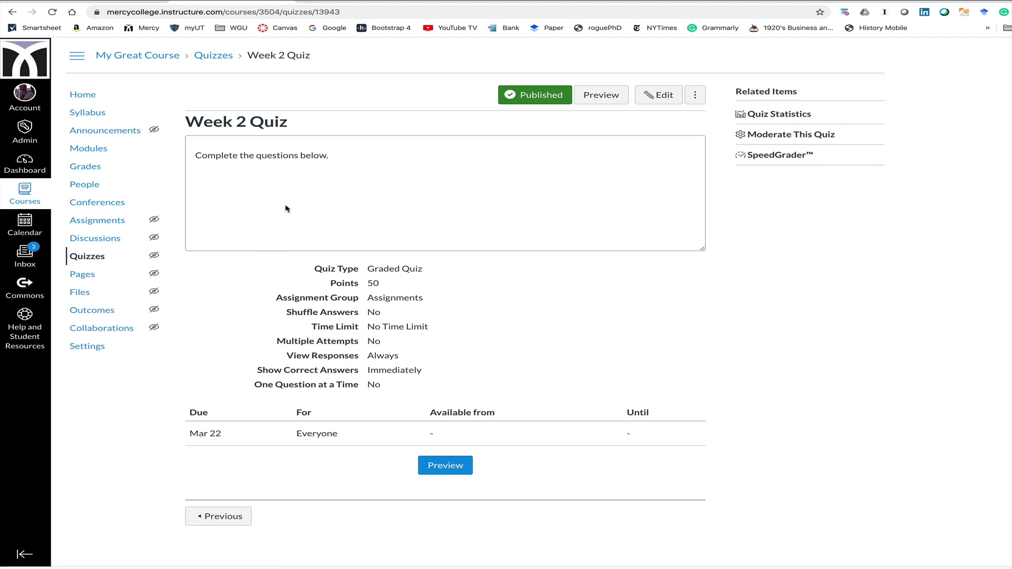
{"action": "left_click", "coordinate": [694, 95]}
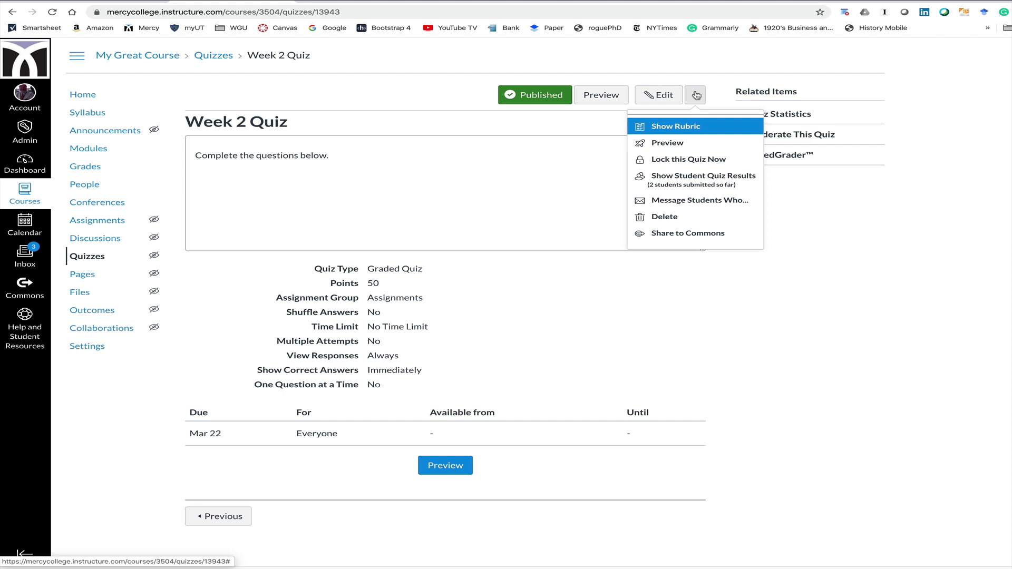
{"action": "left_click", "coordinate": [682, 180]}
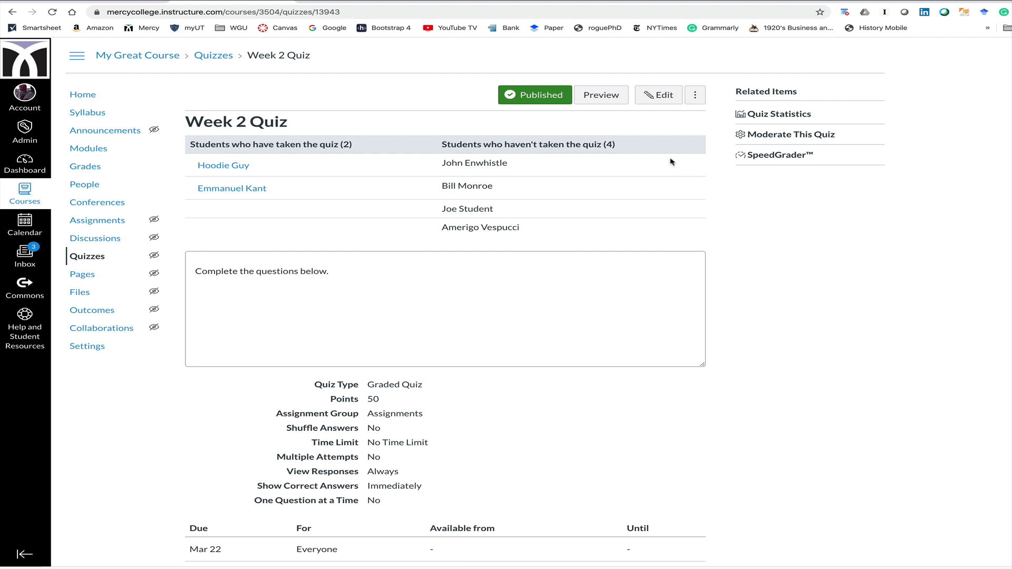
{"action": "left_click", "coordinate": [219, 166]}
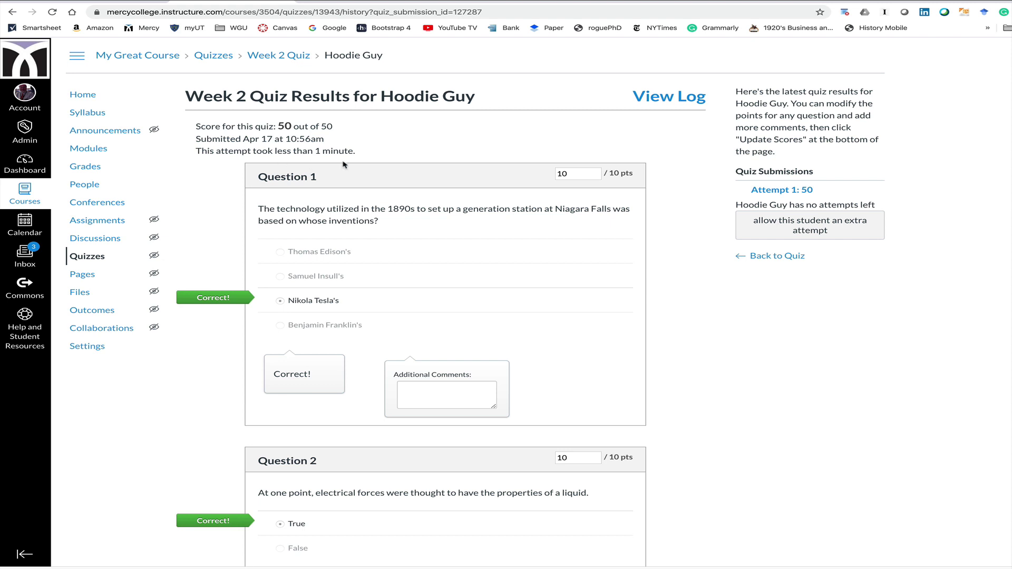
Open the View Log for the student's Week 2 Quiz attempt
{"action": "left_click", "coordinate": [646, 102]}
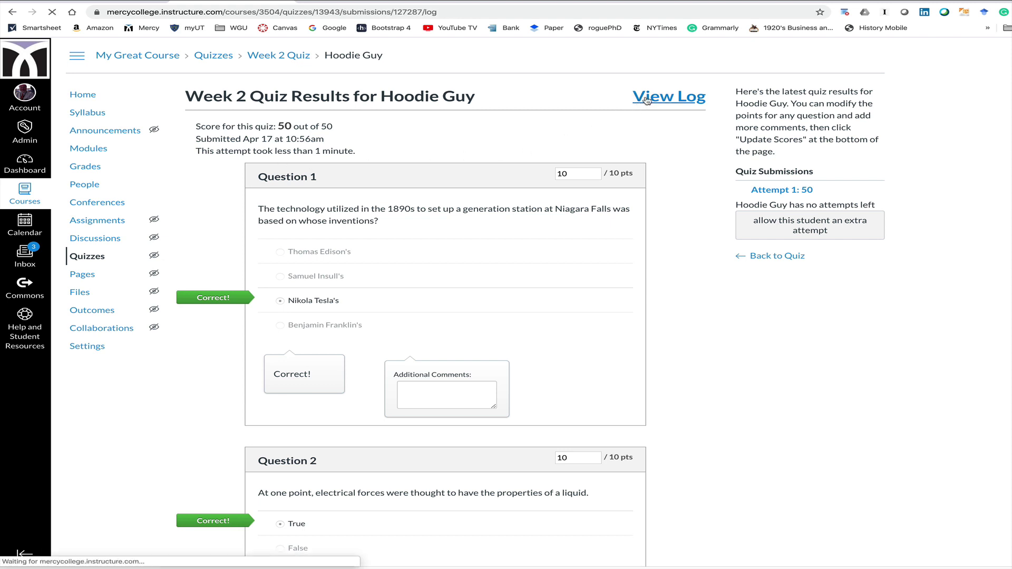